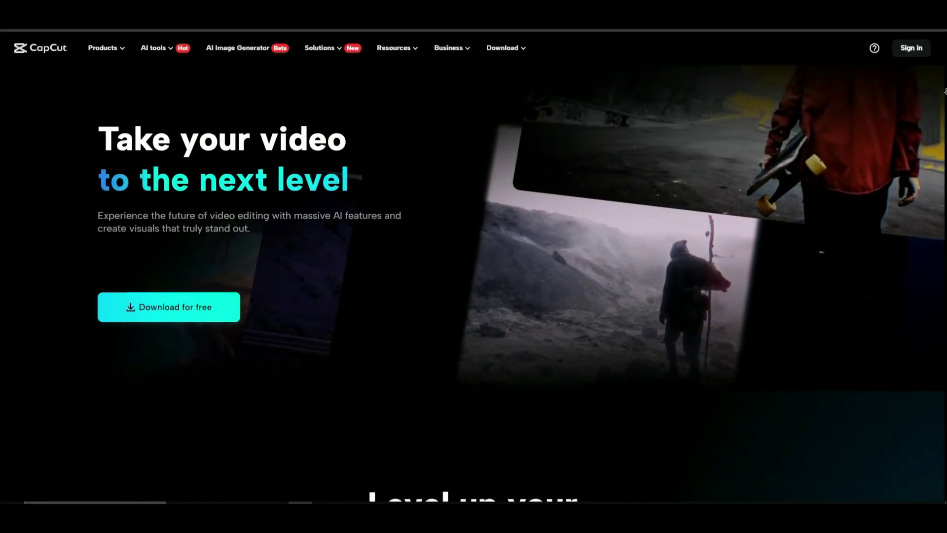
scroll(474, 297, "down", 1)
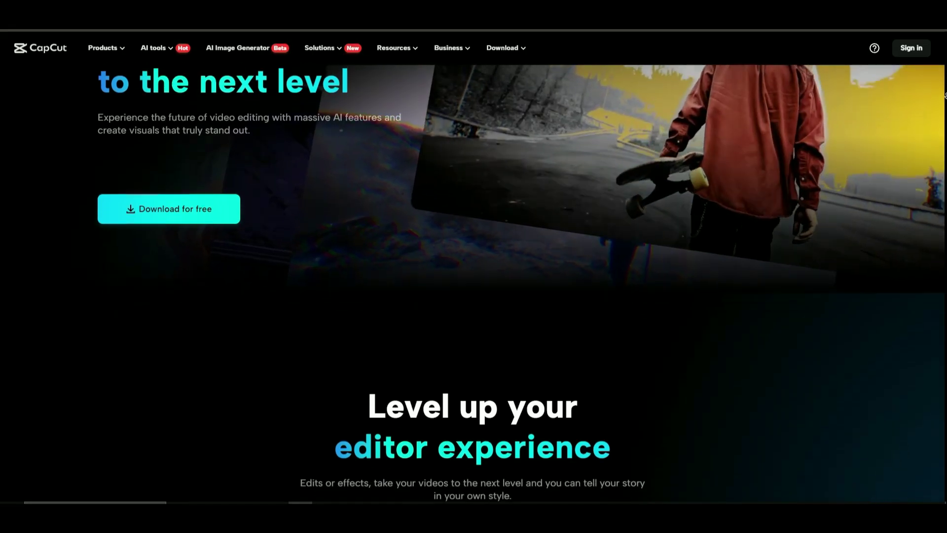
scroll(473, 296, "down", 1)
scroll(474, 295, "down", 1)
scroll(474, 296, "down", 1)
scroll(945, 98, "down", 1)
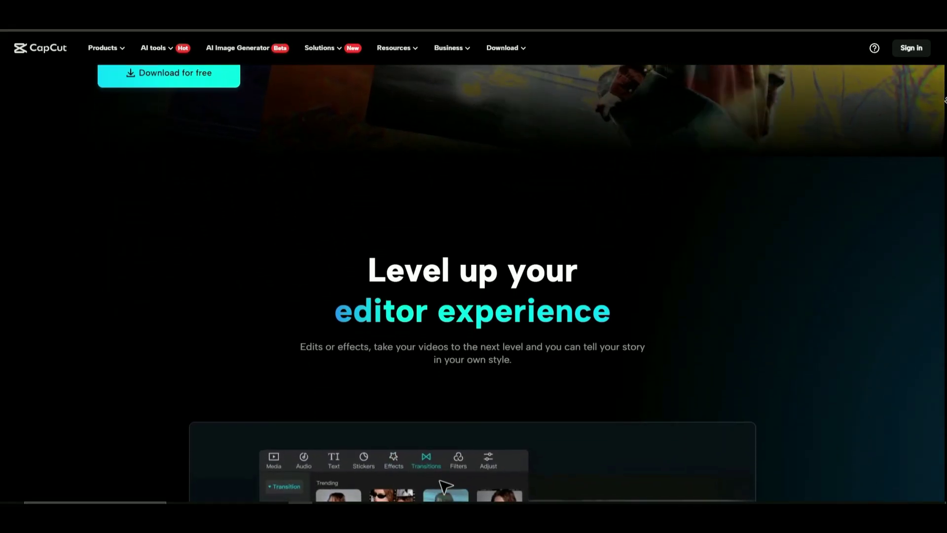
scroll(945, 99, "down", 1)
scroll(944, 101, "down", 1)
scroll(945, 103, "down", 1)
scroll(945, 104, "down", 1)
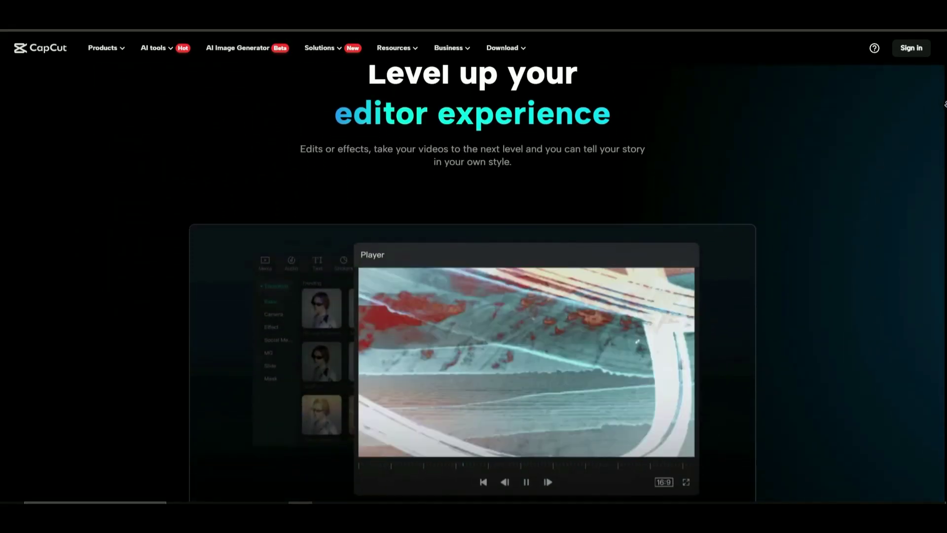
scroll(945, 104, "down", 1)
scroll(945, 104, "down", 1)
scroll(945, 104, "down", 1)
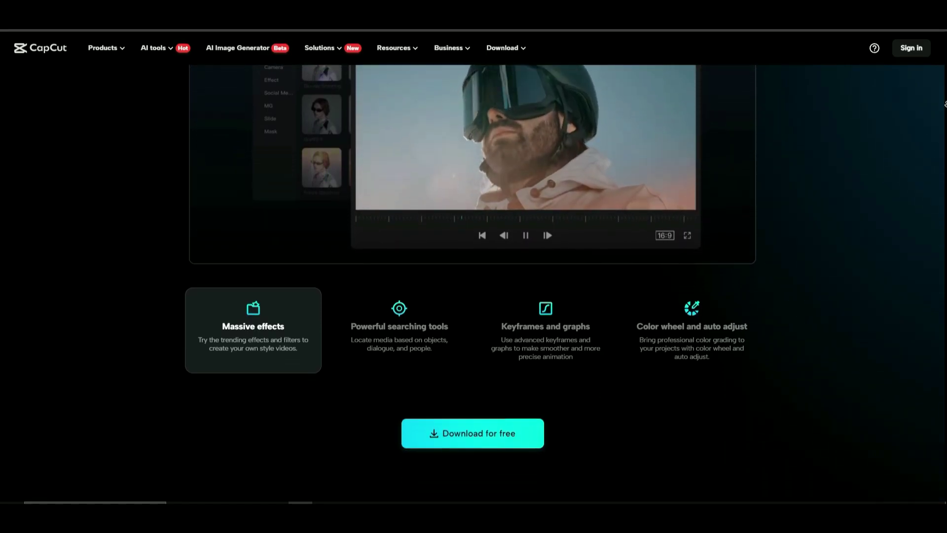
scroll(944, 104, "down", 1)
scroll(945, 104, "down", 1)
scroll(946, 104, "down", 1)
scroll(945, 104, "down", 1)
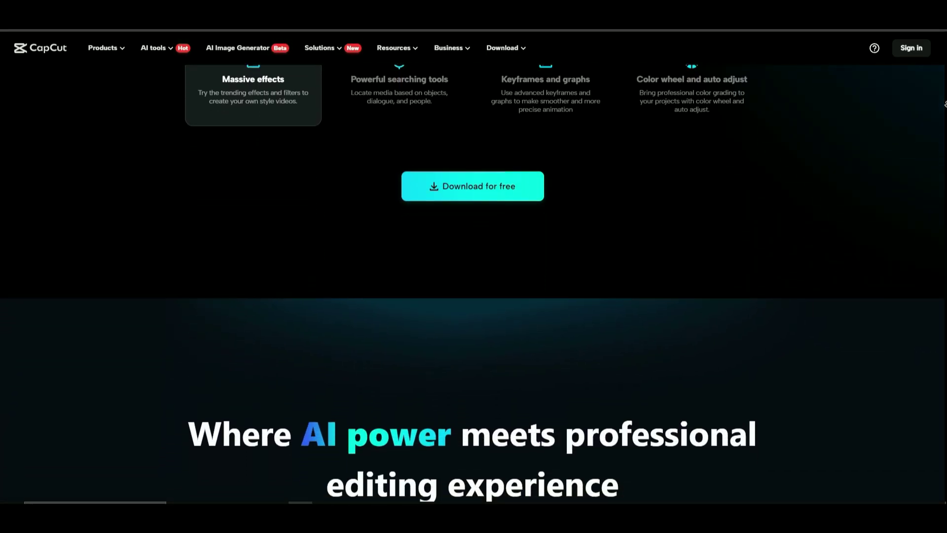
scroll(945, 104, "down", 1)
scroll(945, 104, "down", 1)
scroll(945, 104, "down", 1)
scroll(946, 103, "down", 1)
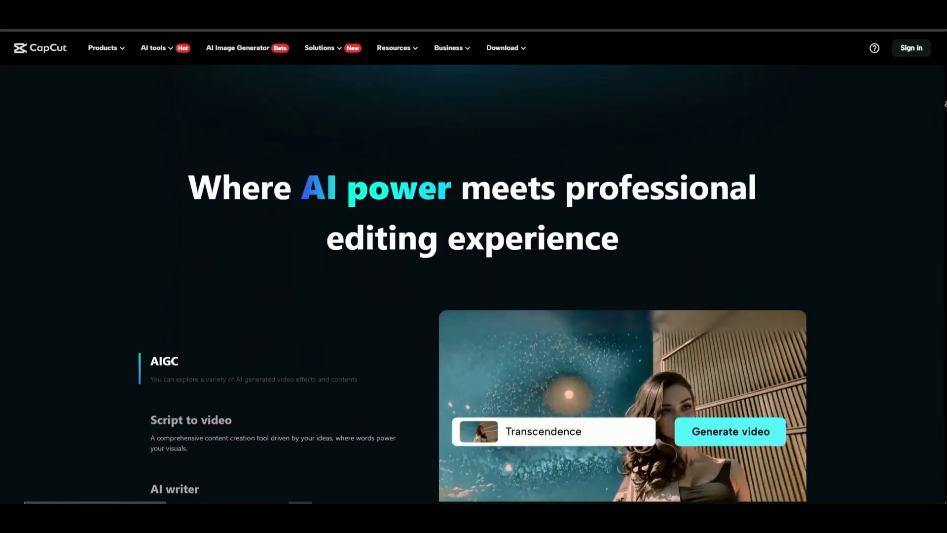
scroll(945, 104, "down", 1)
scroll(944, 103, "down", 1)
scroll(945, 103, "down", 1)
scroll(946, 104, "down", 1)
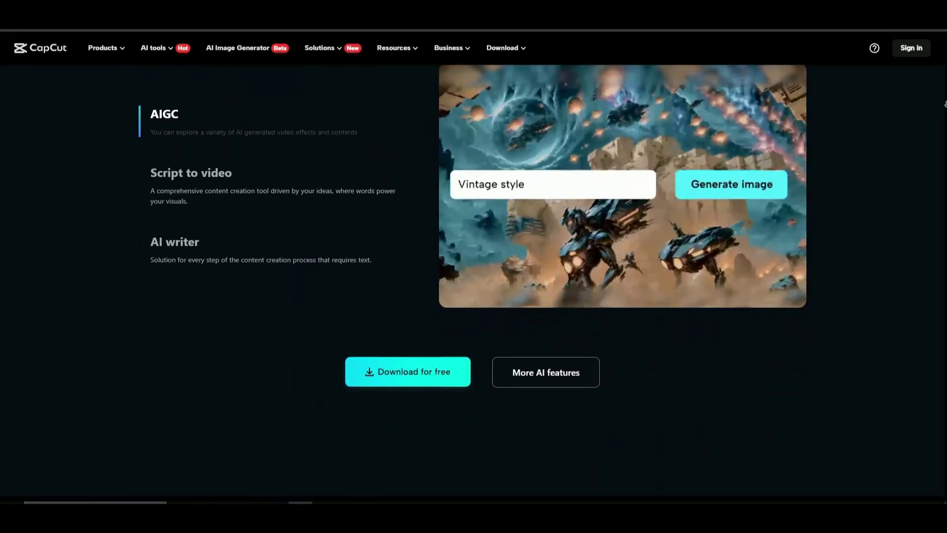
scroll(945, 104, "down", 1)
scroll(945, 107, "down", 2)
scroll(945, 117, "down", 2)
scroll(946, 116, "down", 3)
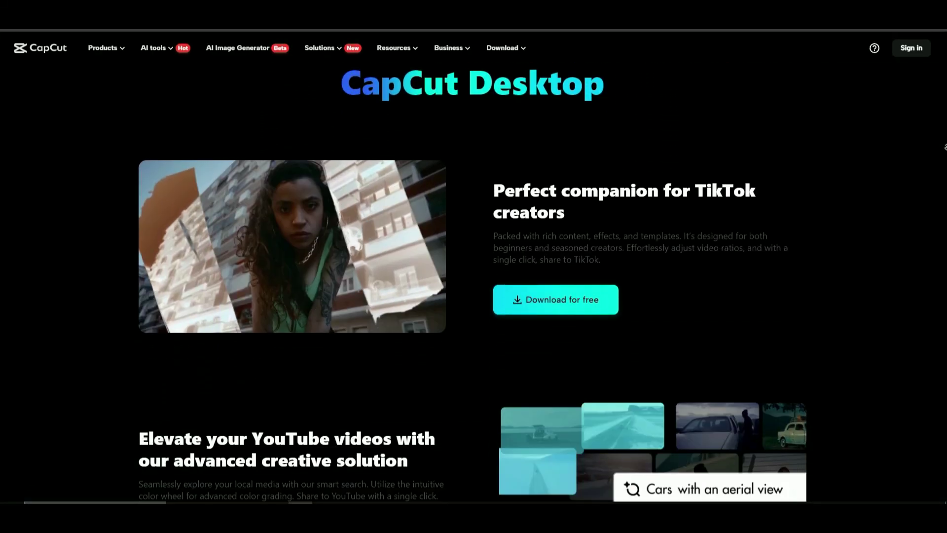
scroll(945, 116, "down", 6)
scroll(945, 116, "down", 6)
scroll(945, 115, "down", 6)
scroll(945, 115, "down", 2)
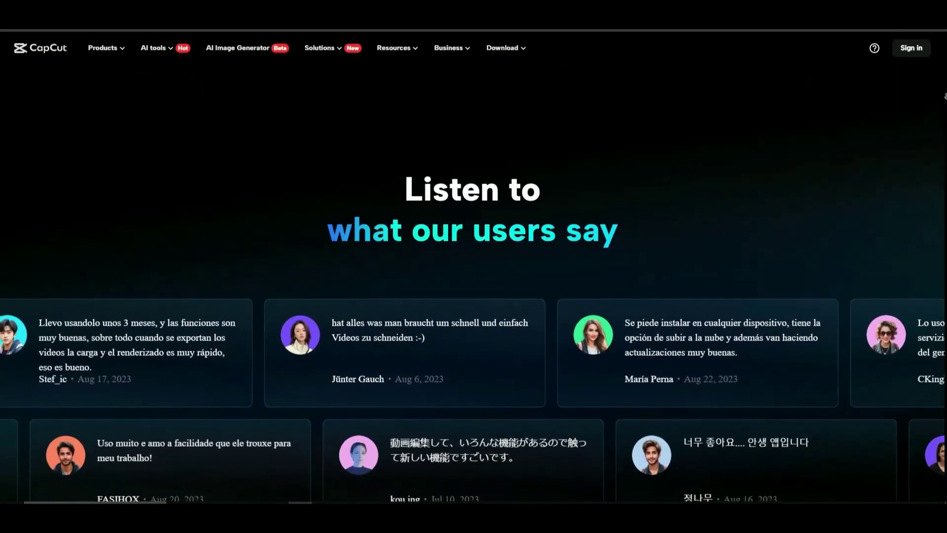
scroll(945, 115, "down", 1)
scroll(945, 116, "down", 1)
scroll(945, 115, "down", 1)
scroll(945, 116, "down", 5)
scroll(944, 116, "down", 5)
scroll(946, 84, "down", 1)
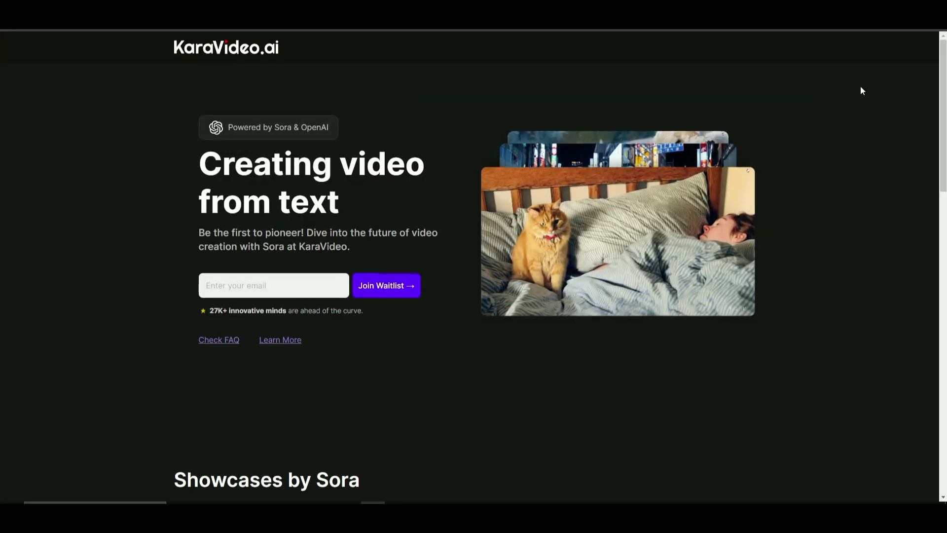
scroll(861, 90, "down", 1)
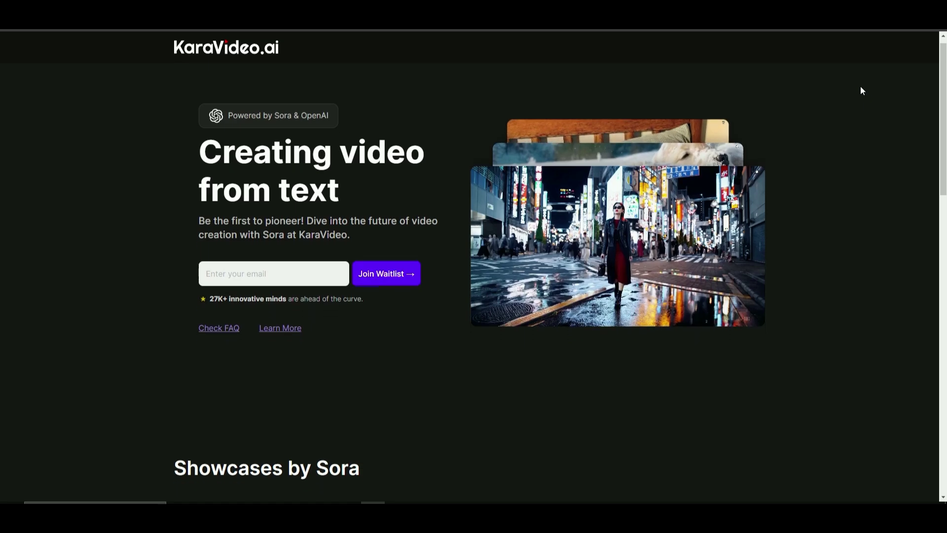
scroll(861, 90, "down", 1)
scroll(860, 90, "down", 2)
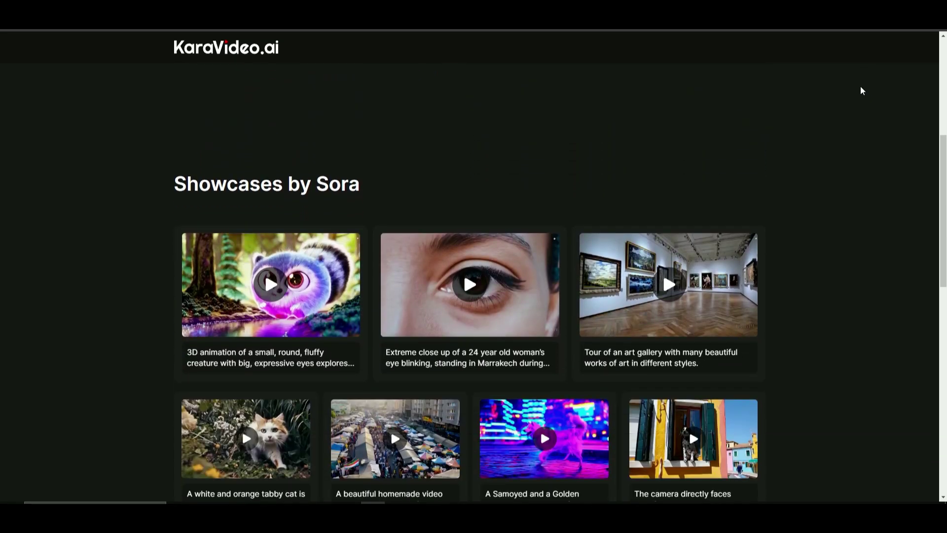
scroll(861, 90, "down", 2)
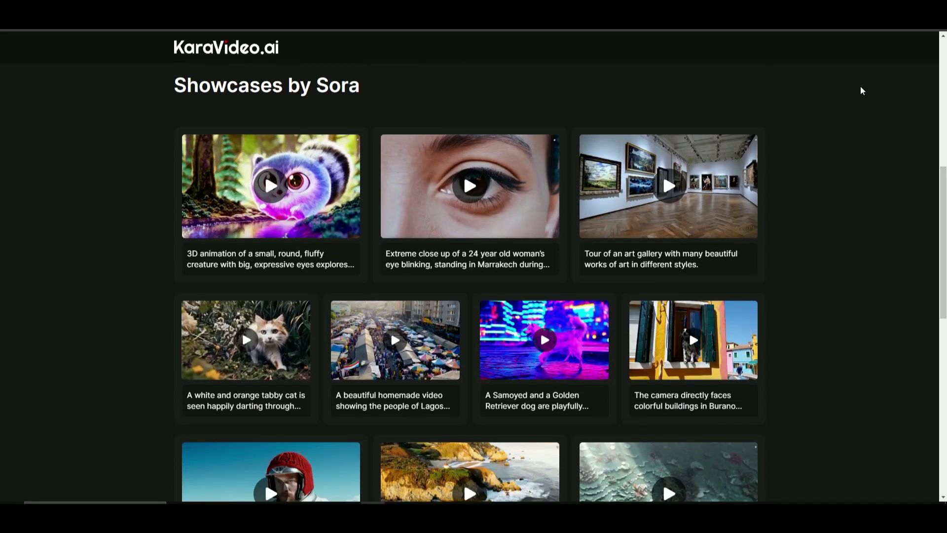
scroll(861, 90, "down", 2)
scroll(860, 91, "down", 1)
scroll(861, 91, "down", 2)
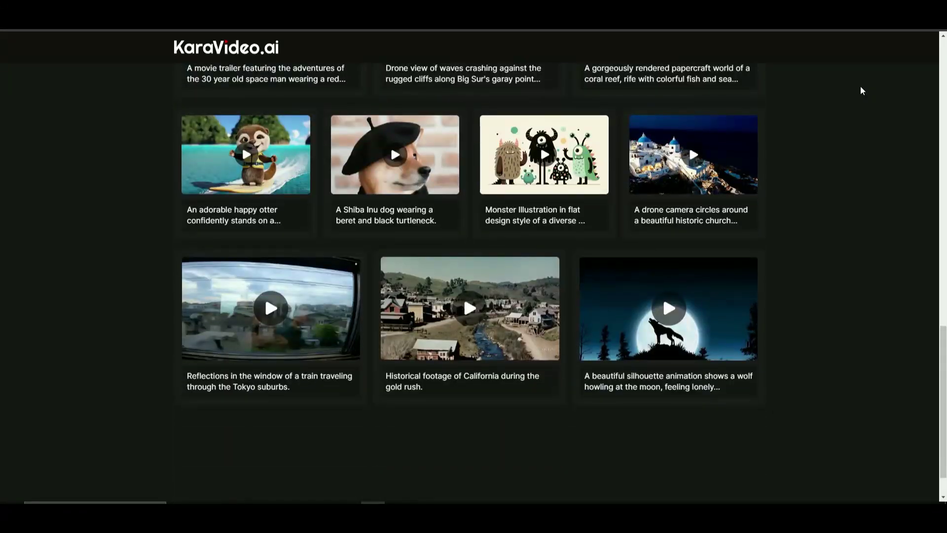
scroll(861, 88, "down", 1)
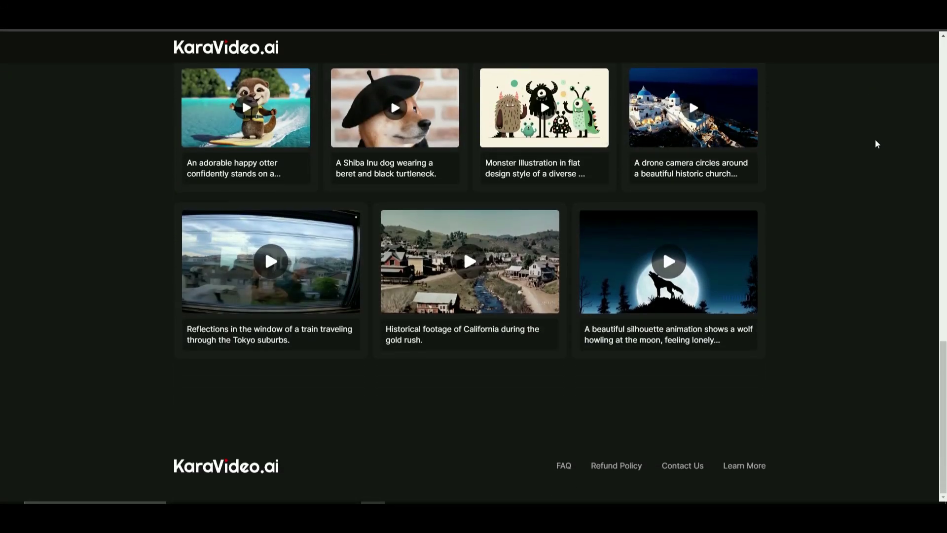
left_click_drag(942, 424, 942, 118)
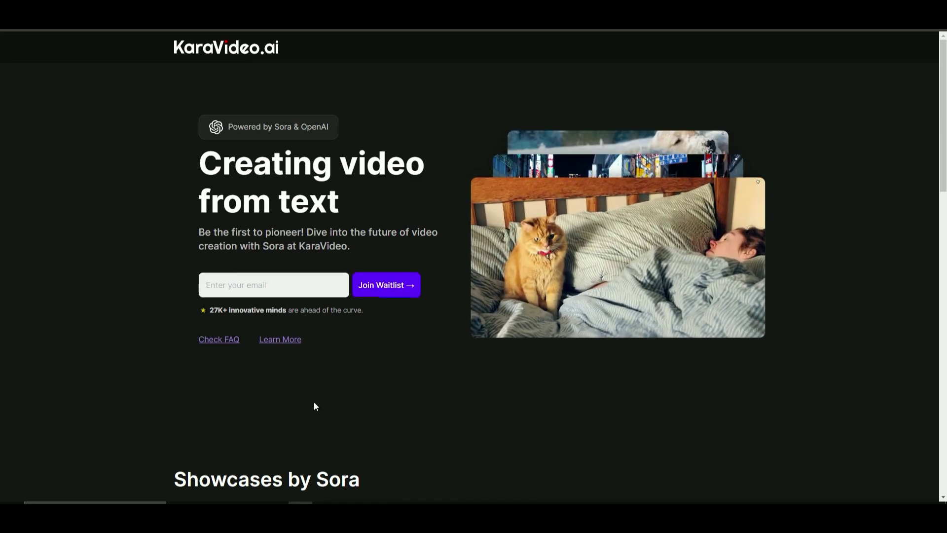
scroll(348, 385, "down", 3)
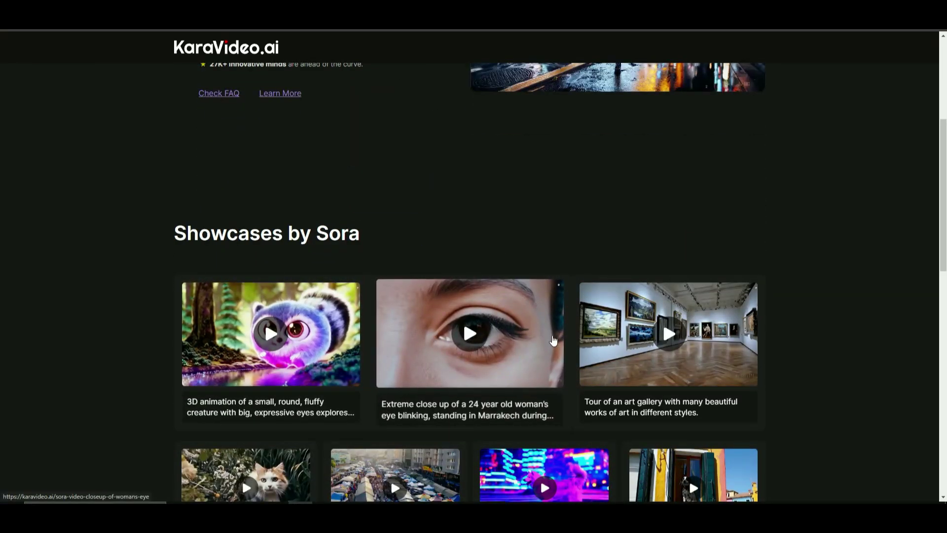
- Open the art gallery tour showcase video in KaraVideo.ai's Showcases by Sora grid
left_click(663, 342)
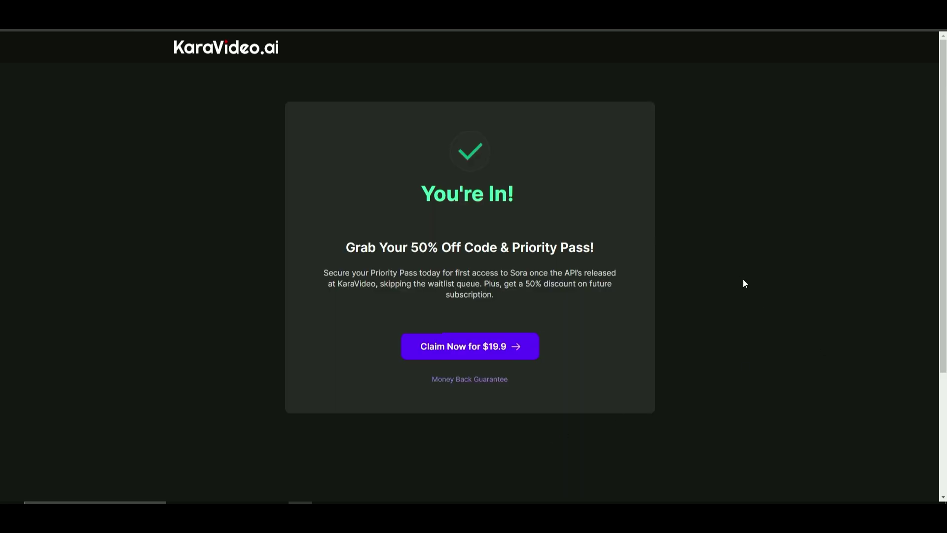
- Go back to the KaraVideo.ai home page from the 'You're In!' confirmation via the header logo
left_click(212, 54)
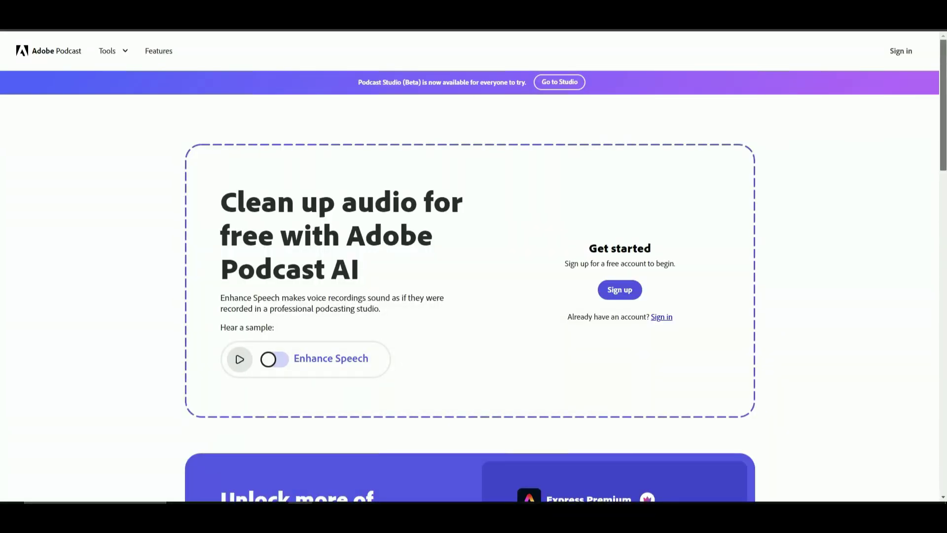
scroll(474, 296, "down", 6)
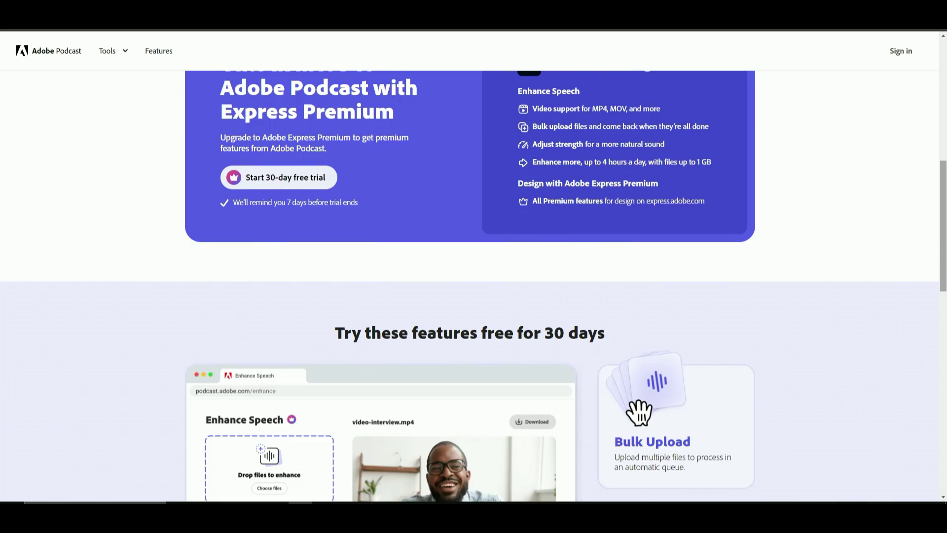
scroll(474, 296, "down", 5)
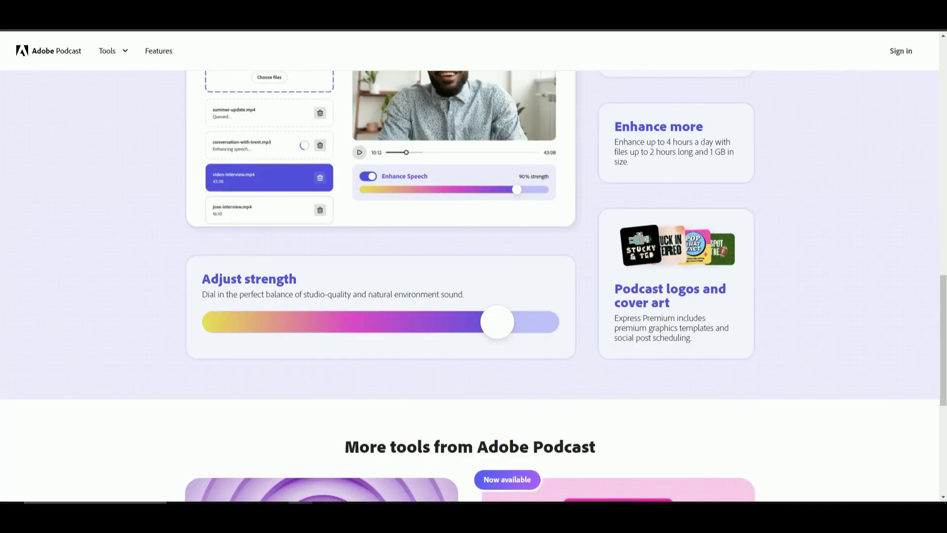
scroll(474, 296, "down", 4)
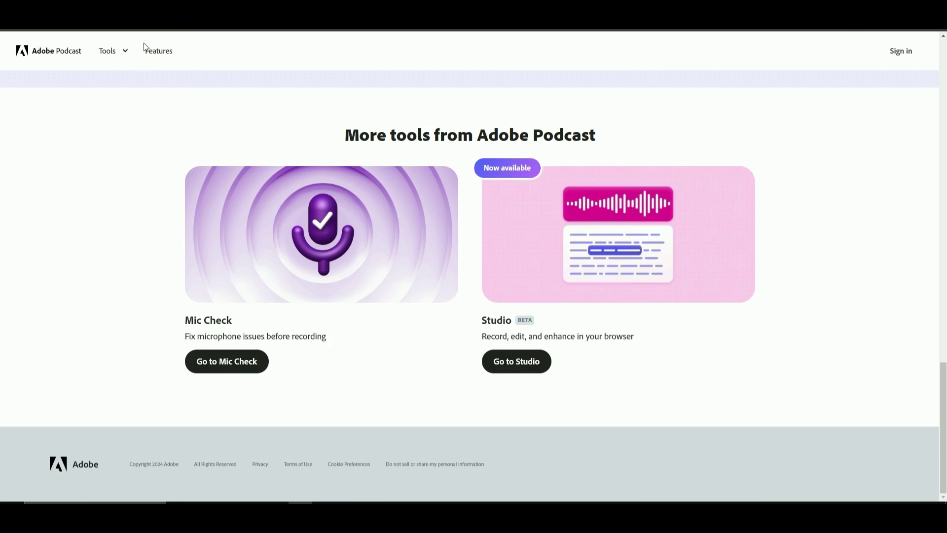
- Show Adobe Podcast's tool list, then jump to the features comparison table
left_click(127, 53)
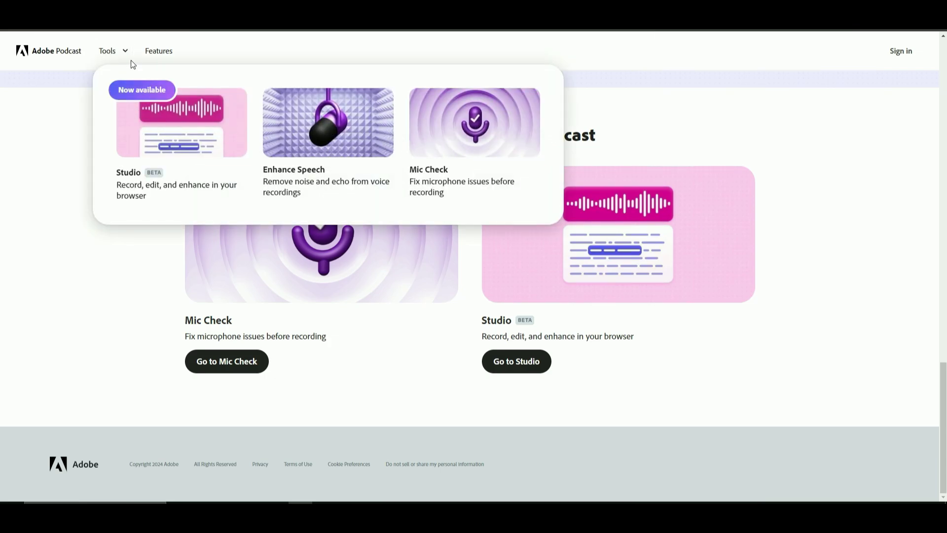
left_click(158, 55)
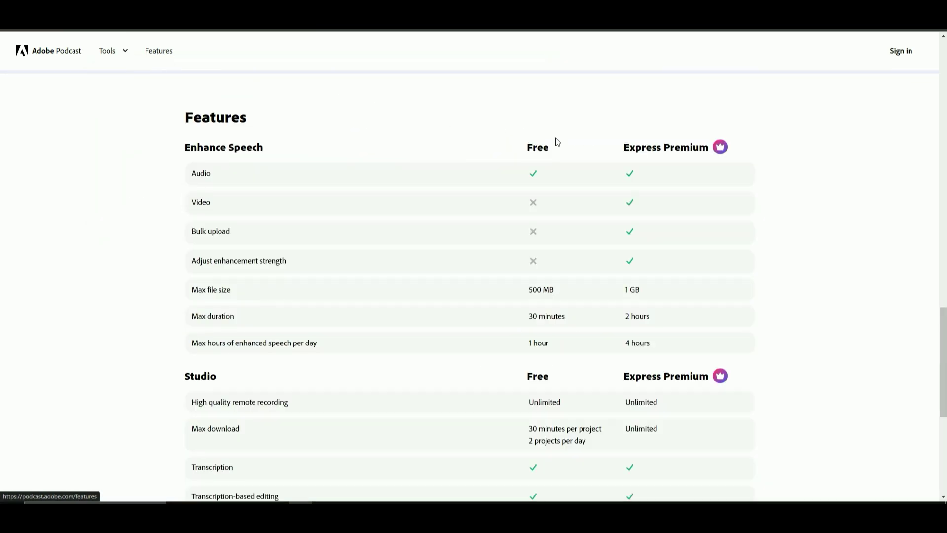
scroll(473, 286, "up", 8)
scroll(474, 286, "up", 5)
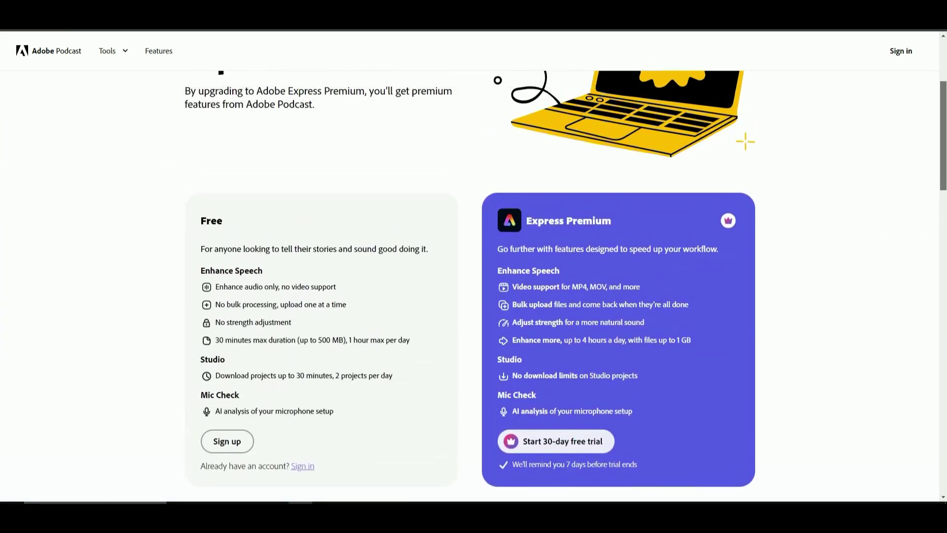
scroll(473, 286, "down", 5)
scroll(474, 285, "down", 4)
scroll(944, 322, "down", 3)
scroll(944, 322, "down", 2)
scroll(945, 321, "up", 1)
scroll(945, 323, "down", 3)
scroll(944, 322, "down", 2)
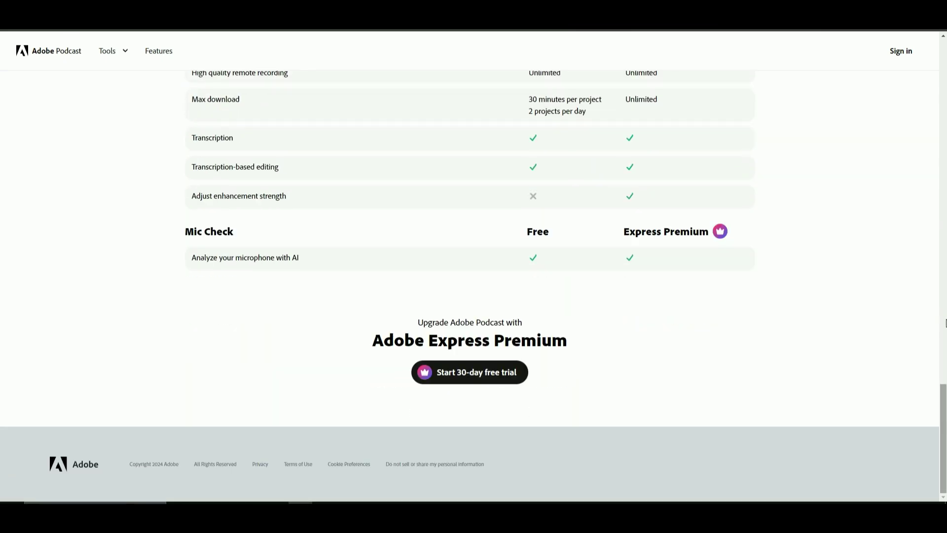
left_click_drag(944, 439, 945, 94)
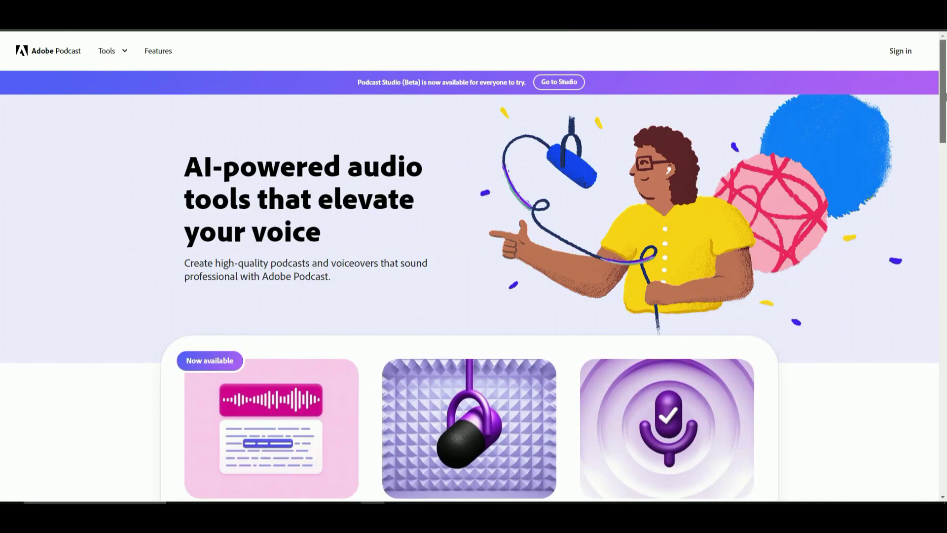
scroll(945, 104, "down", 1)
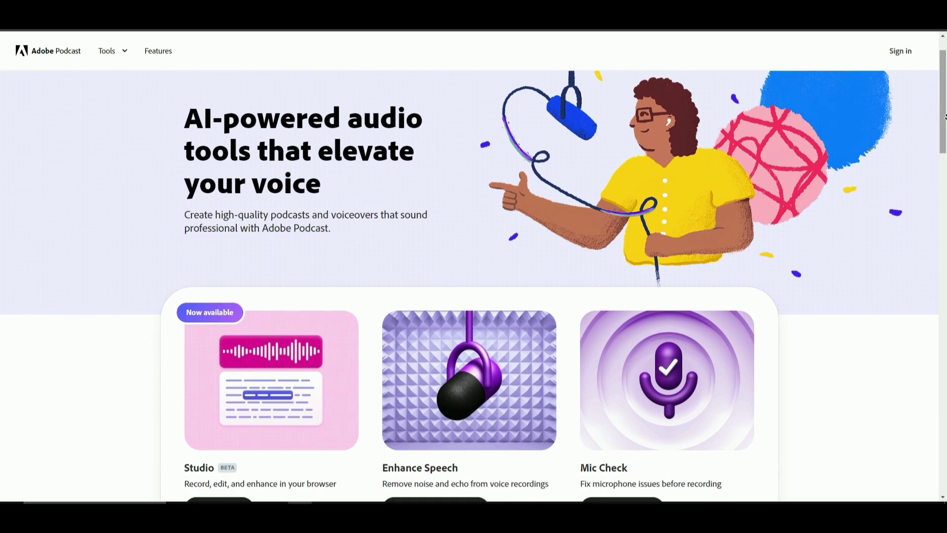
scroll(944, 111, "down", 2)
scroll(946, 116, "down", 1)
scroll(945, 116, "down", 1)
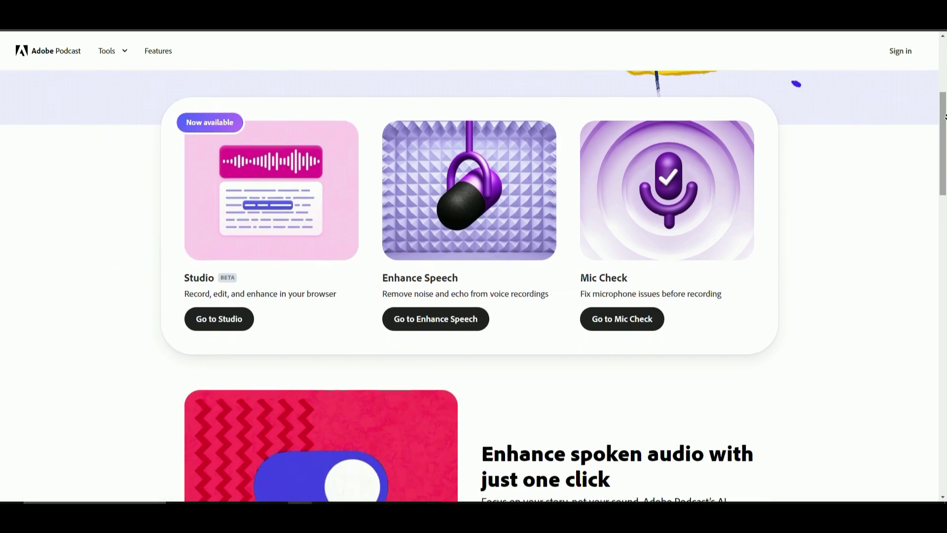
scroll(945, 116, "down", 1)
scroll(945, 117, "down", 1)
scroll(945, 117, "down", 1)
scroll(946, 116, "down", 1)
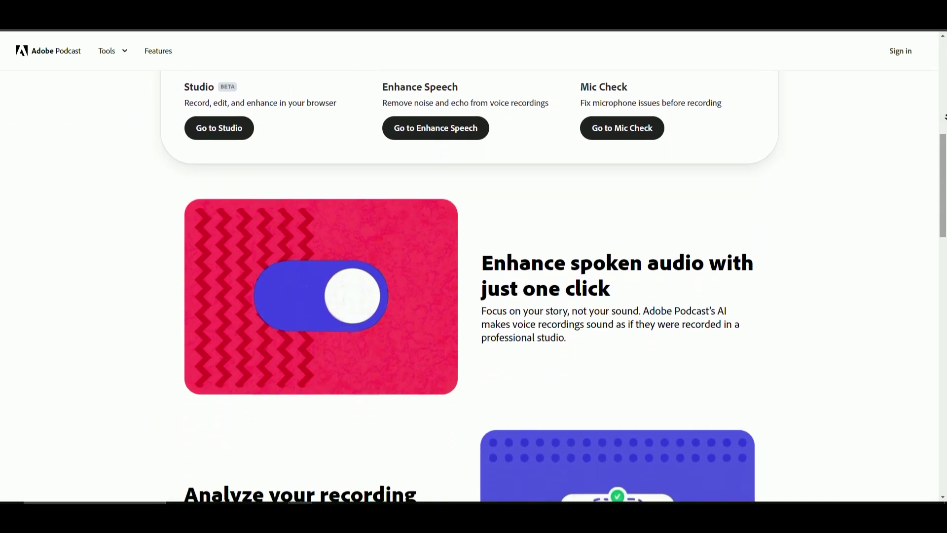
scroll(944, 117, "down", 1)
scroll(944, 116, "down", 1)
scroll(945, 116, "down", 1)
scroll(946, 116, "down", 1)
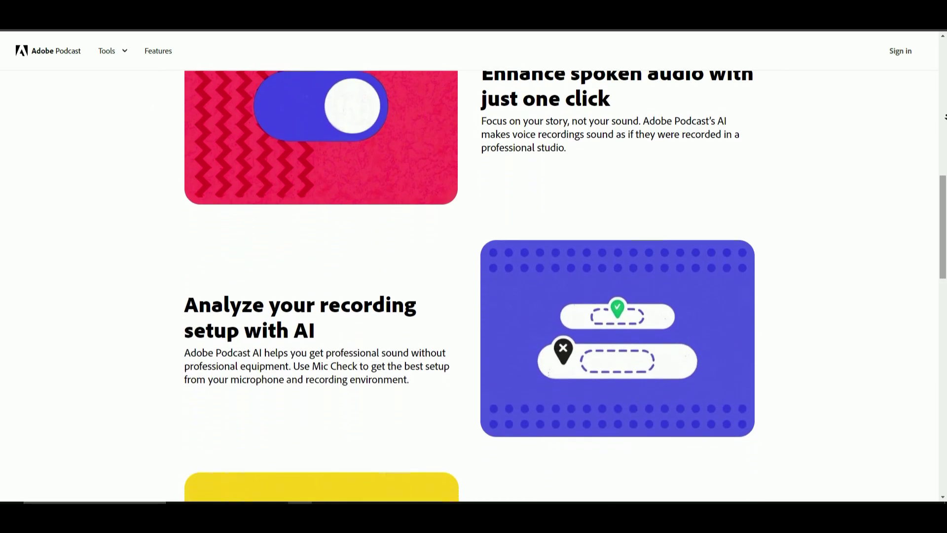
scroll(945, 116, "down", 1)
scroll(945, 116, "down", 1)
scroll(945, 116, "down", 1)
scroll(945, 117, "down", 1)
scroll(944, 116, "down", 1)
scroll(944, 116, "down", 1)
scroll(945, 116, "down", 1)
scroll(945, 116, "down", 1)
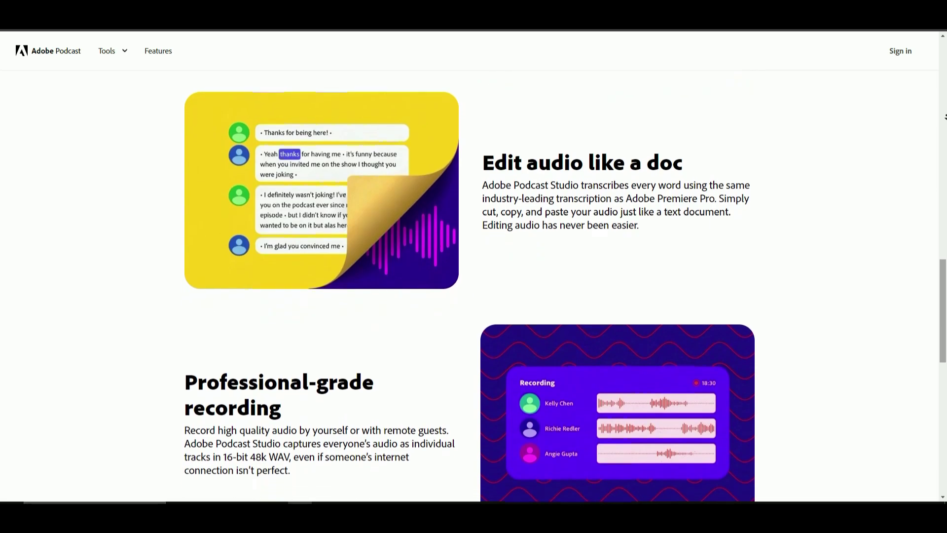
scroll(946, 116, "down", 1)
scroll(945, 117, "down", 1)
scroll(946, 117, "down", 1)
scroll(945, 116, "down", 1)
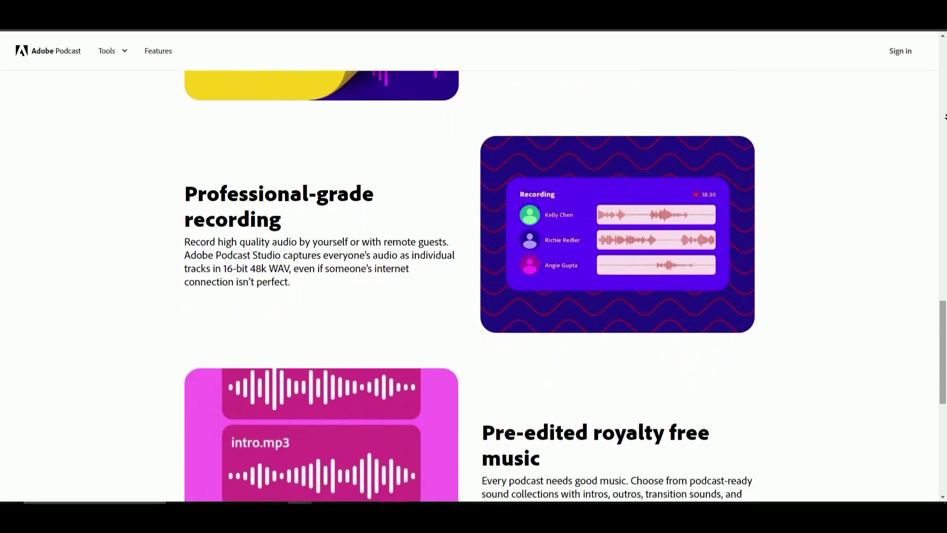
scroll(945, 117, "down", 1)
scroll(945, 116, "down", 1)
scroll(944, 116, "down", 1)
scroll(945, 117, "down", 1)
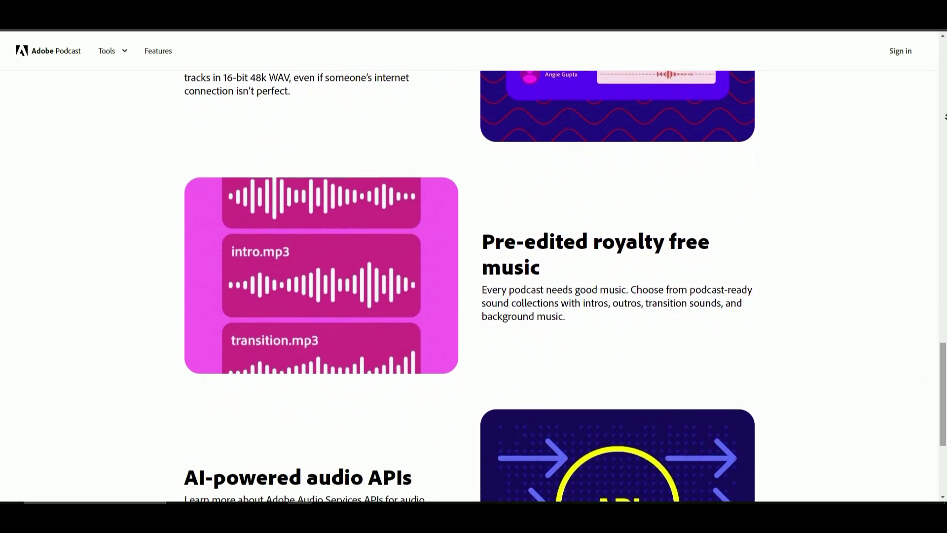
scroll(945, 118, "down", 1)
scroll(945, 122, "down", 2)
scroll(945, 127, "down", 2)
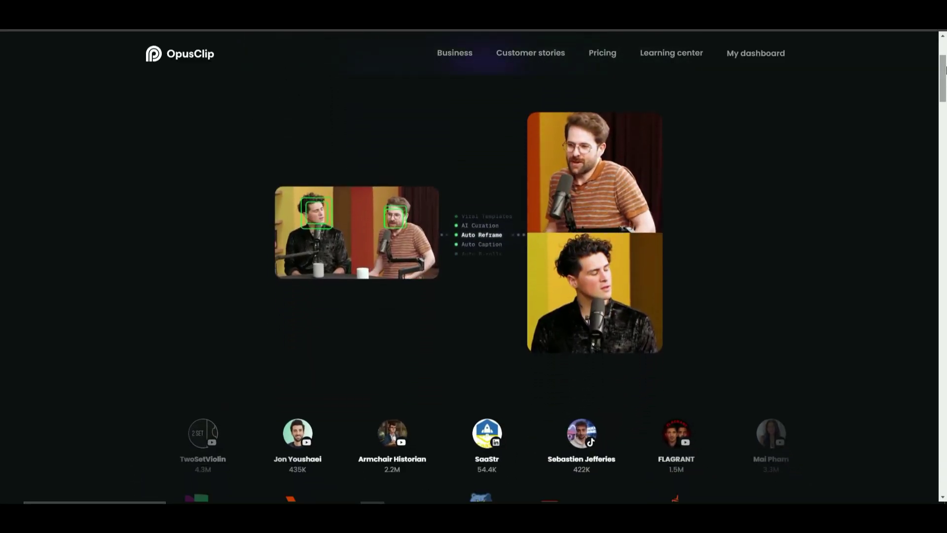
scroll(946, 69, "down", 2)
scroll(946, 84, "down", 1)
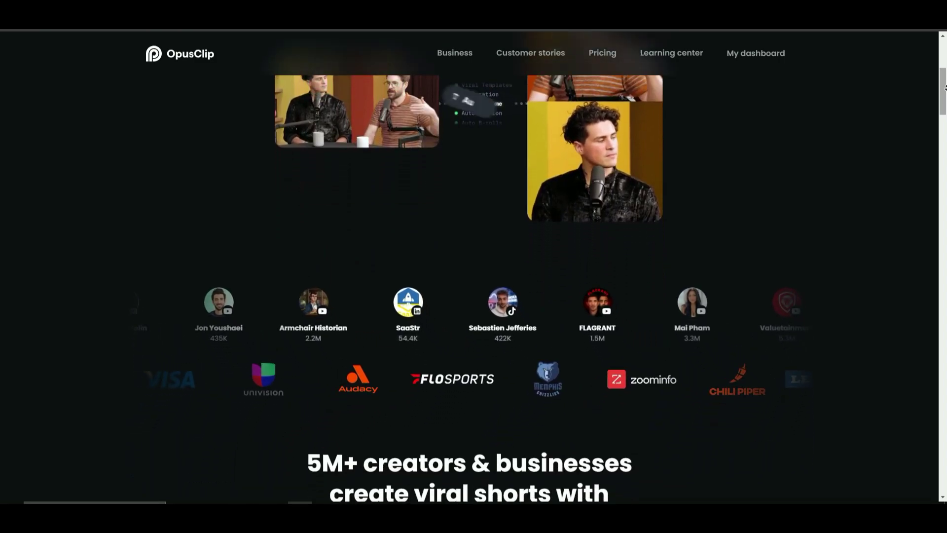
scroll(946, 84, "down", 1)
scroll(945, 86, "down", 1)
scroll(946, 87, "down", 1)
scroll(946, 88, "down", 1)
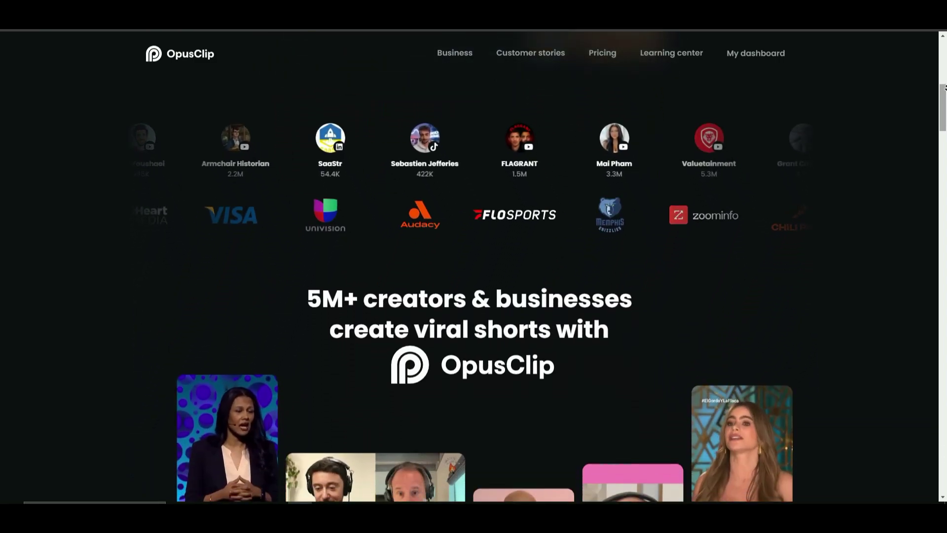
scroll(945, 87, "down", 1)
scroll(946, 87, "down", 1)
scroll(946, 87, "down", 1)
scroll(946, 87, "down", 1)
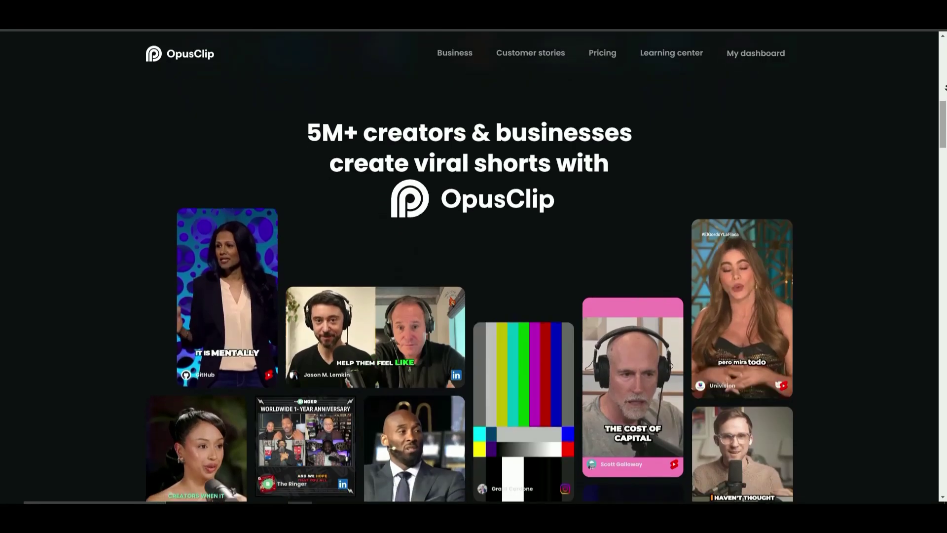
scroll(946, 87, "down", 1)
scroll(946, 87, "down", 1)
scroll(946, 88, "down", 1)
scroll(945, 87, "down", 1)
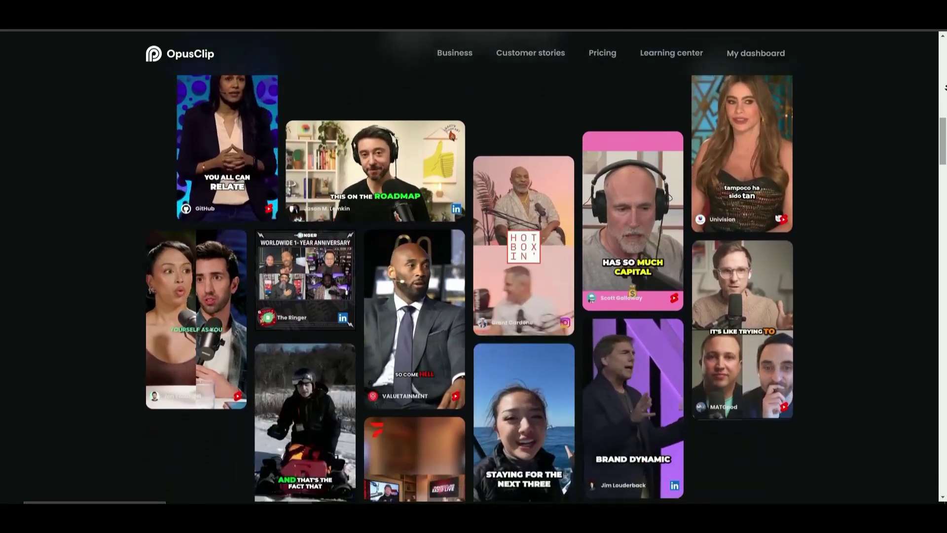
scroll(946, 87, "down", 1)
scroll(946, 88, "down", 1)
scroll(946, 87, "down", 1)
scroll(945, 88, "down", 1)
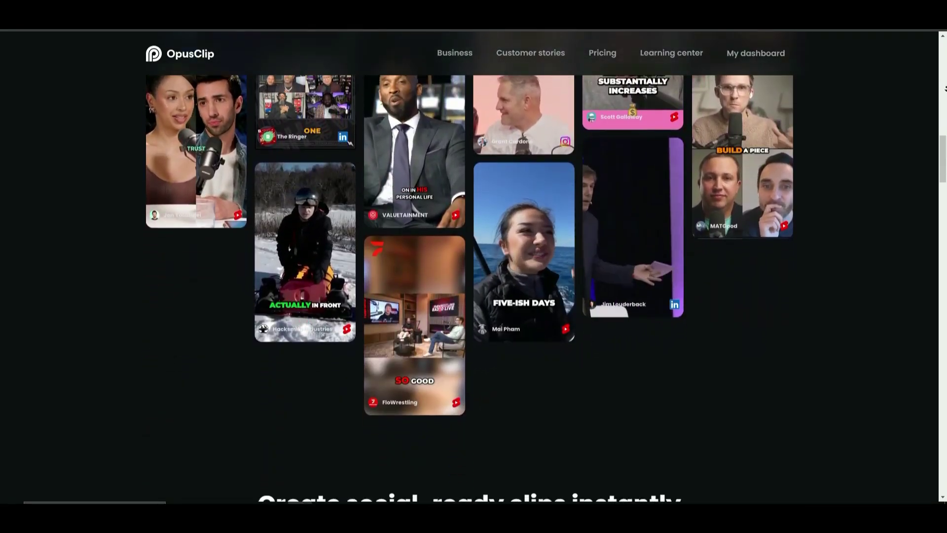
scroll(946, 88, "down", 1)
scroll(945, 88, "down", 1)
scroll(945, 87, "down", 1)
scroll(946, 88, "down", 1)
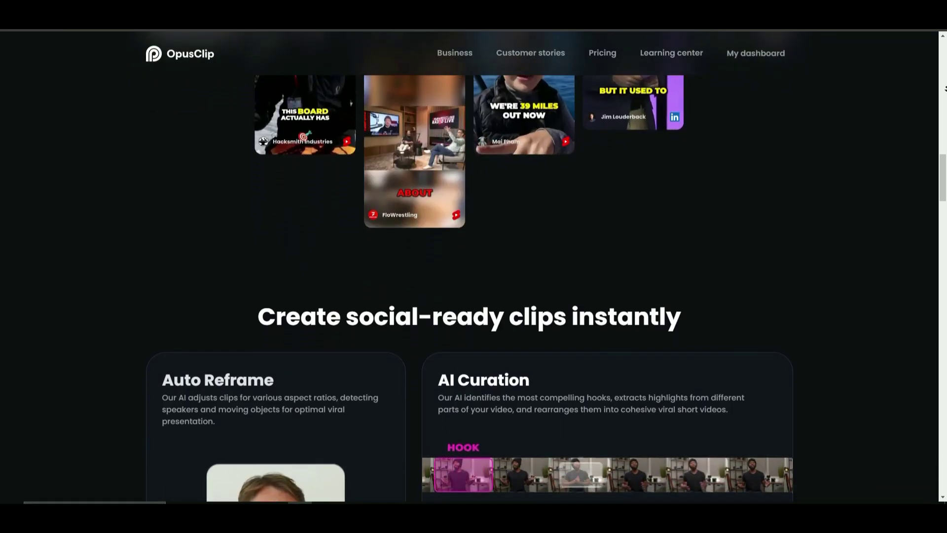
scroll(946, 88, "down", 1)
scroll(474, 297, "down", 1)
scroll(473, 297, "down", 1)
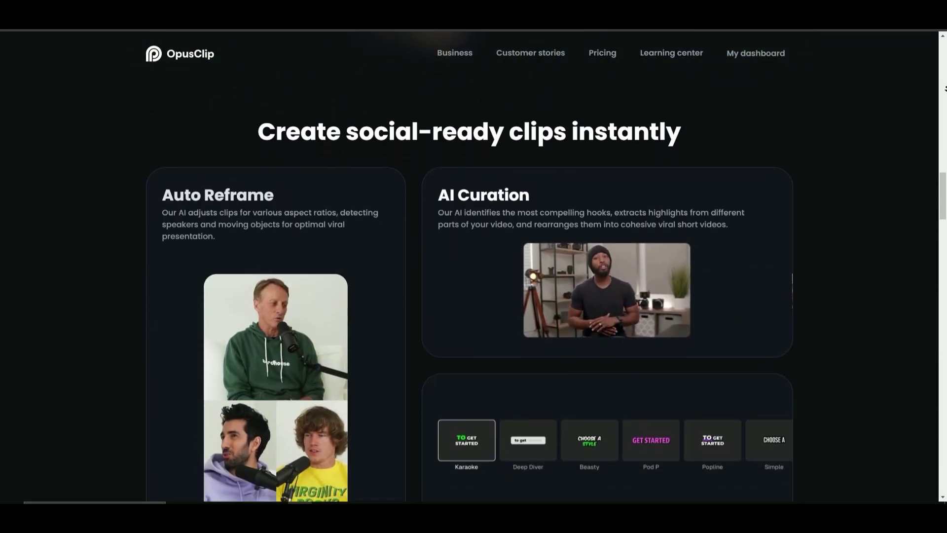
scroll(474, 296, "down", 1)
scroll(474, 297, "down", 1)
scroll(474, 296, "down", 1)
scroll(474, 296, "down", 1)
scroll(474, 296, "down", 1)
scroll(473, 296, "down", 1)
scroll(474, 296, "down", 1)
scroll(474, 296, "down", 1)
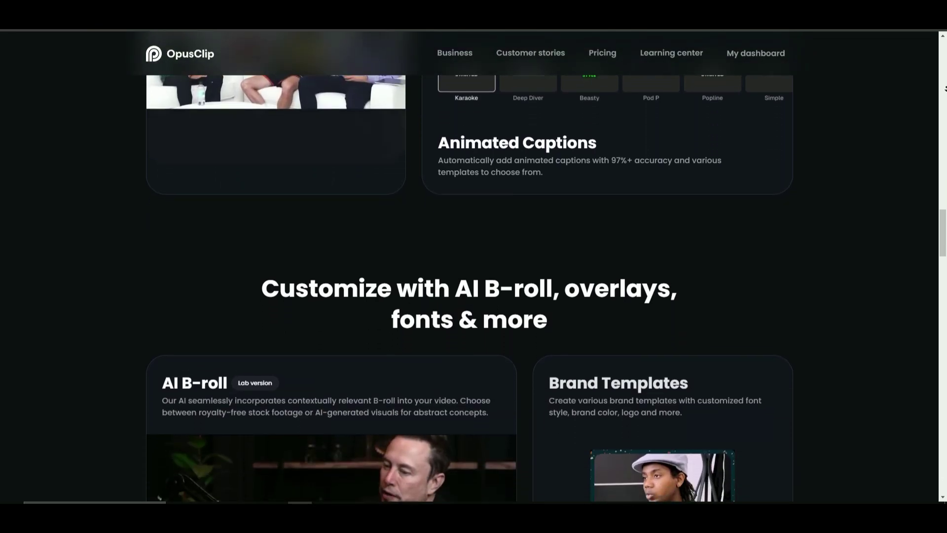
scroll(473, 296, "down", 1)
scroll(473, 295, "down", 1)
scroll(473, 296, "down", 1)
scroll(473, 296, "down", 1)
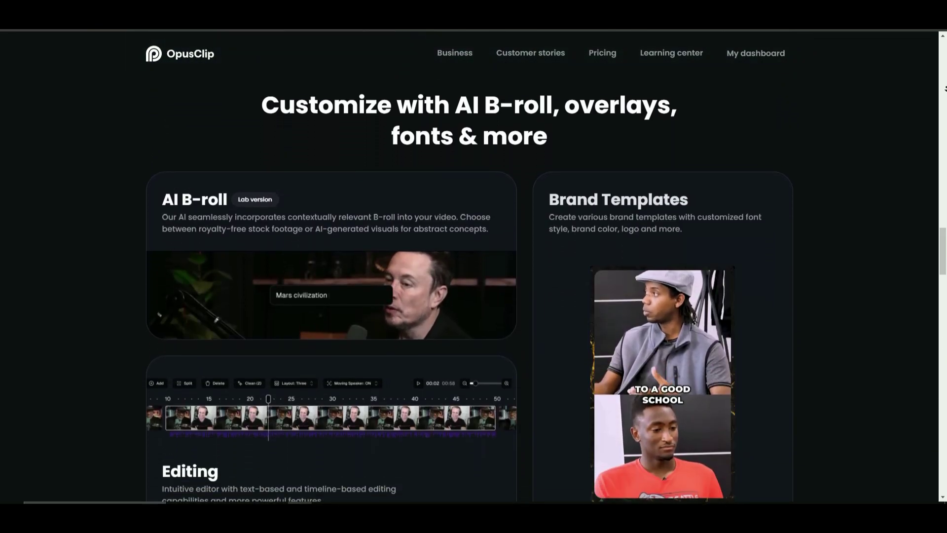
scroll(474, 296, "down", 1)
scroll(473, 296, "down", 1)
scroll(473, 296, "down", 1)
scroll(473, 296, "down", 1)
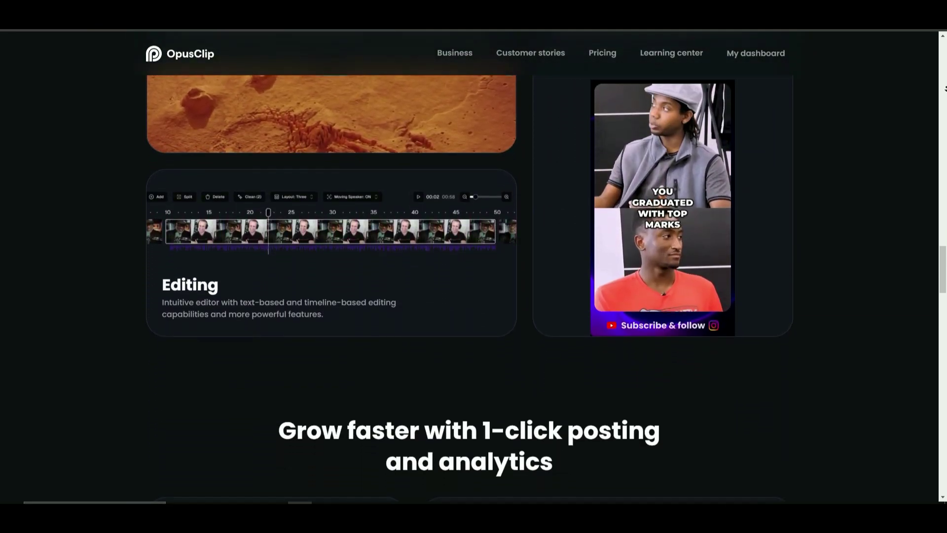
scroll(474, 296, "down", 1)
scroll(474, 297, "down", 1)
scroll(474, 296, "down", 1)
scroll(473, 296, "down", 2)
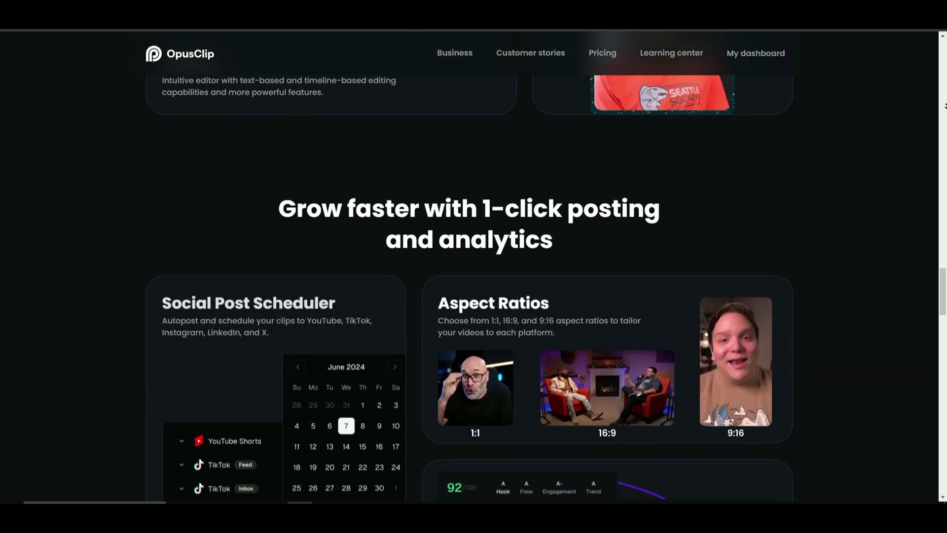
scroll(474, 296, "down", 5)
scroll(474, 296, "down", 7)
scroll(474, 296, "down", 9)
scroll(474, 297, "down", 3)
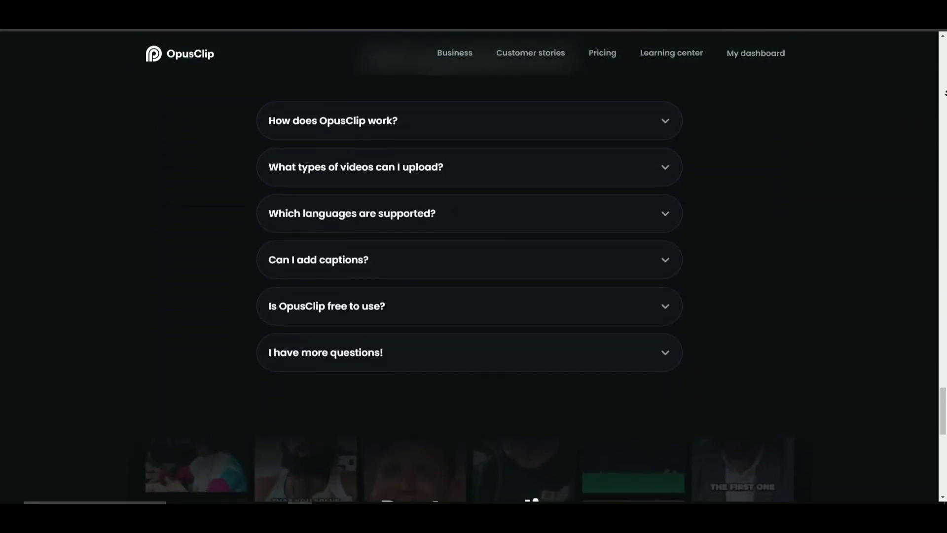
scroll(474, 296, "down", 1)
scroll(474, 297, "down", 1)
scroll(473, 296, "down", 1)
scroll(473, 296, "down", 2)
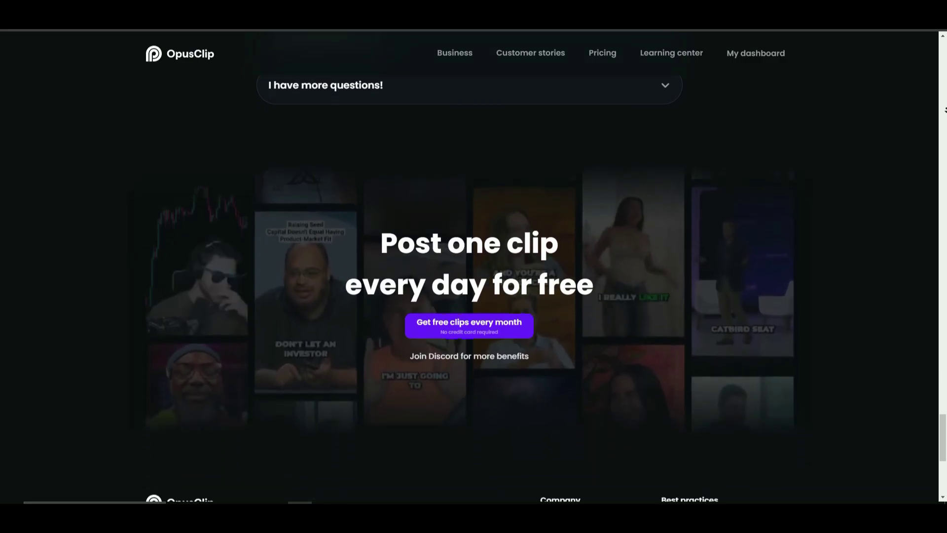
scroll(474, 296, "down", 4)
scroll(473, 296, "down", 1)
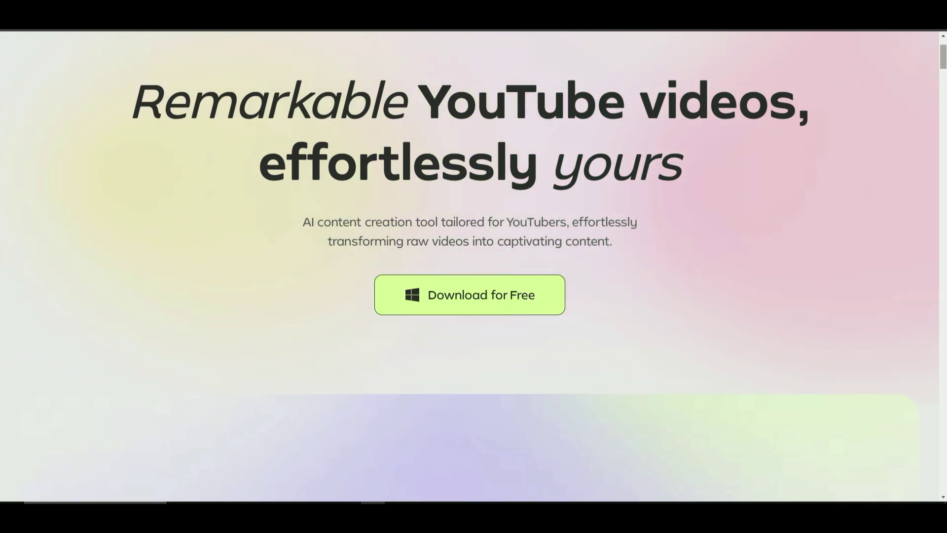
scroll(473, 267, "down", 5)
scroll(473, 266, "down", 3)
scroll(474, 267, "down", 3)
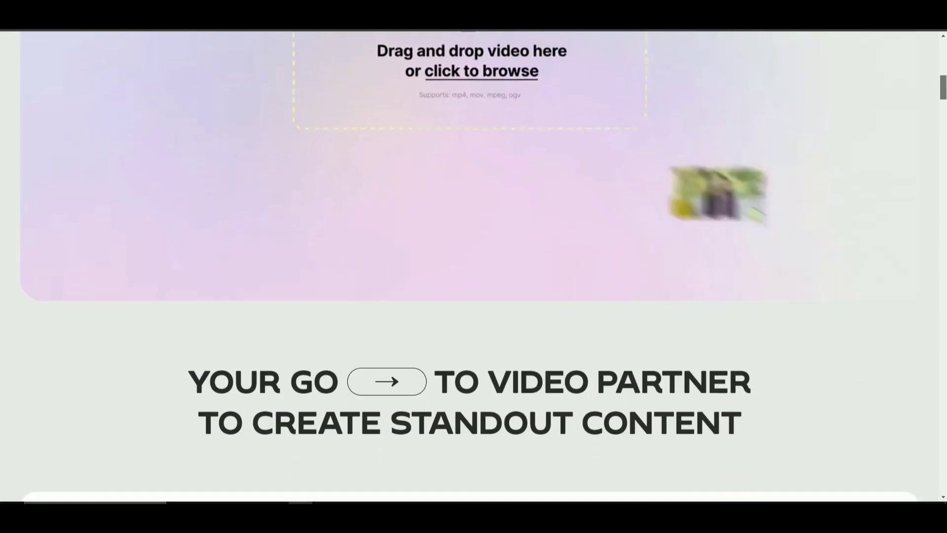
scroll(473, 266, "down", 3)
scroll(474, 267, "down", 2)
scroll(474, 266, "down", 3)
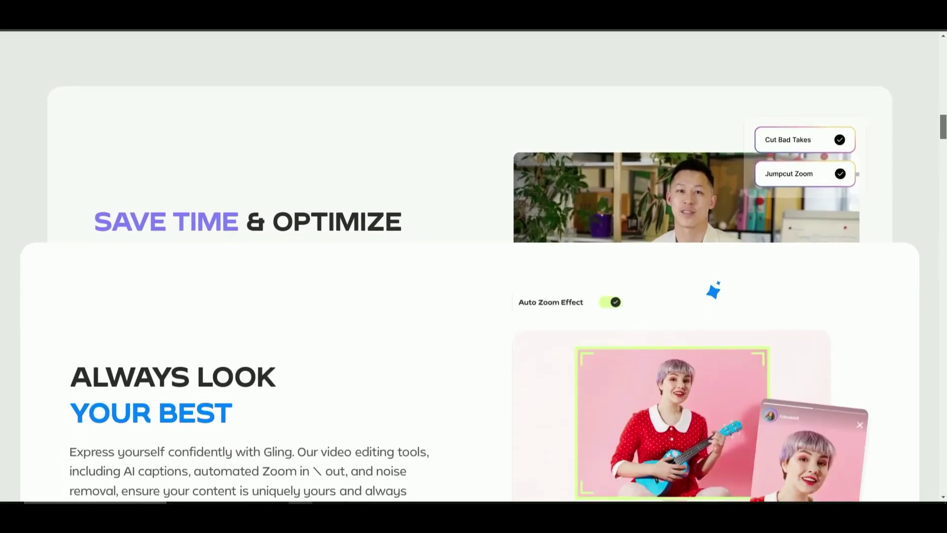
scroll(474, 267, "down", 3)
scroll(474, 266, "down", 3)
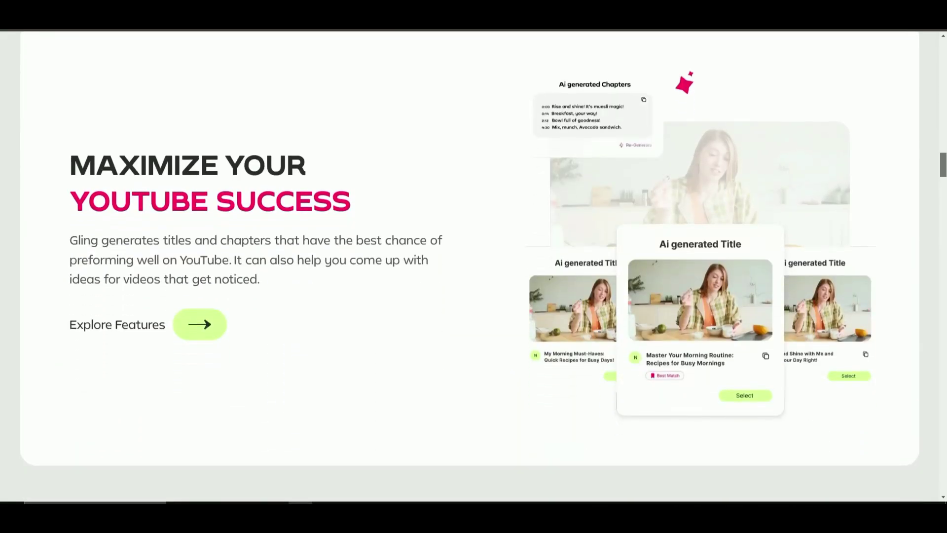
scroll(474, 266, "down", 5)
scroll(474, 267, "down", 2)
scroll(474, 266, "down", 3)
scroll(474, 266, "down", 4)
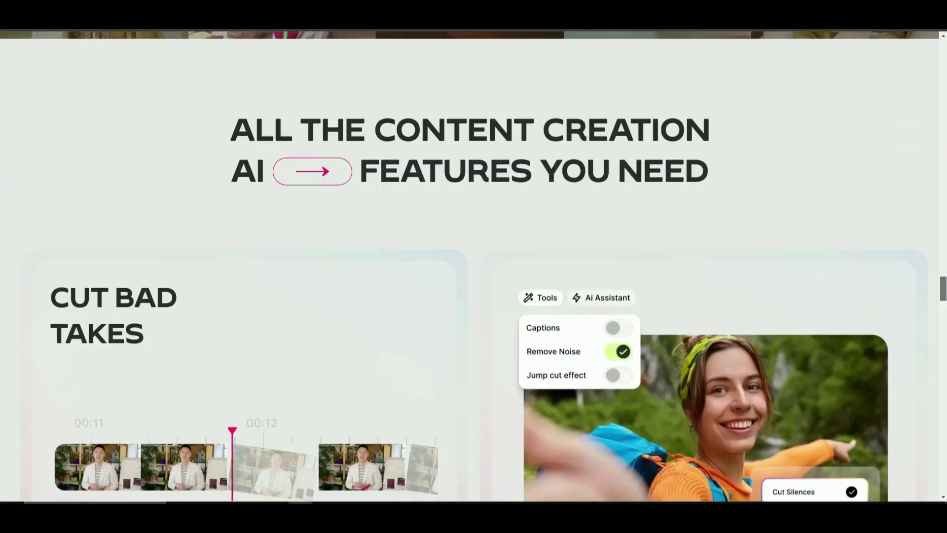
scroll(474, 267, "down", 5)
scroll(474, 266, "down", 5)
scroll(473, 267, "down", 1)
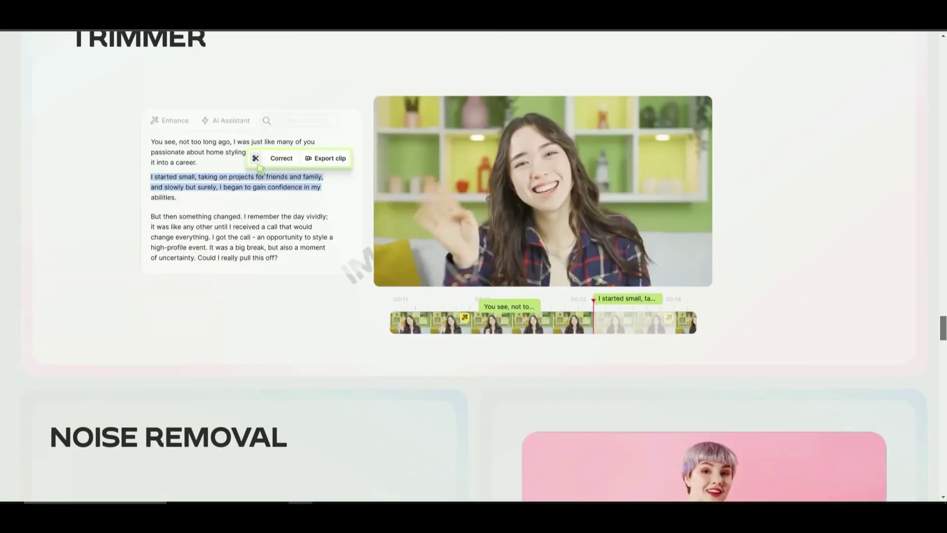
scroll(474, 266, "down", 3)
scroll(474, 266, "down", 4)
scroll(474, 267, "down", 1)
scroll(474, 267, "down", 4)
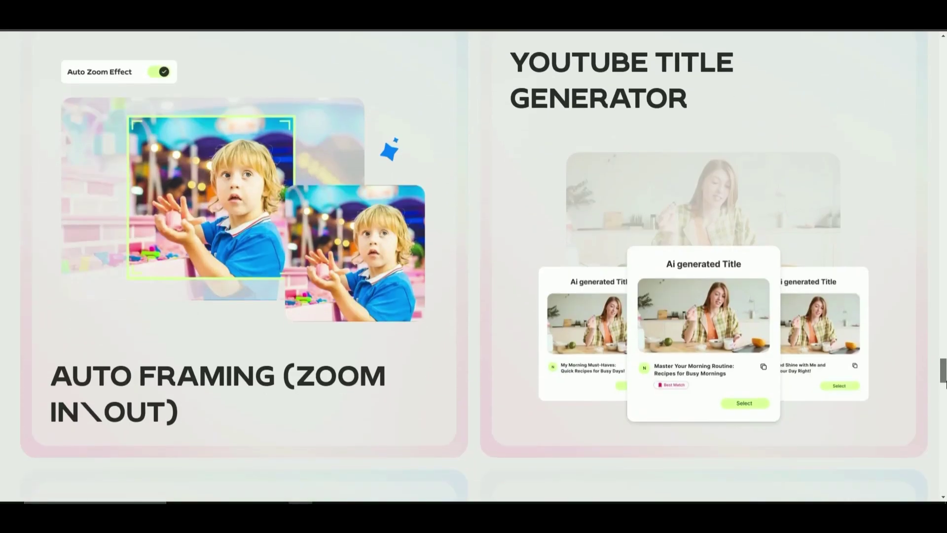
scroll(474, 266, "down", 1)
scroll(473, 267, "down", 6)
scroll(474, 267, "down", 1)
scroll(473, 266, "down", 5)
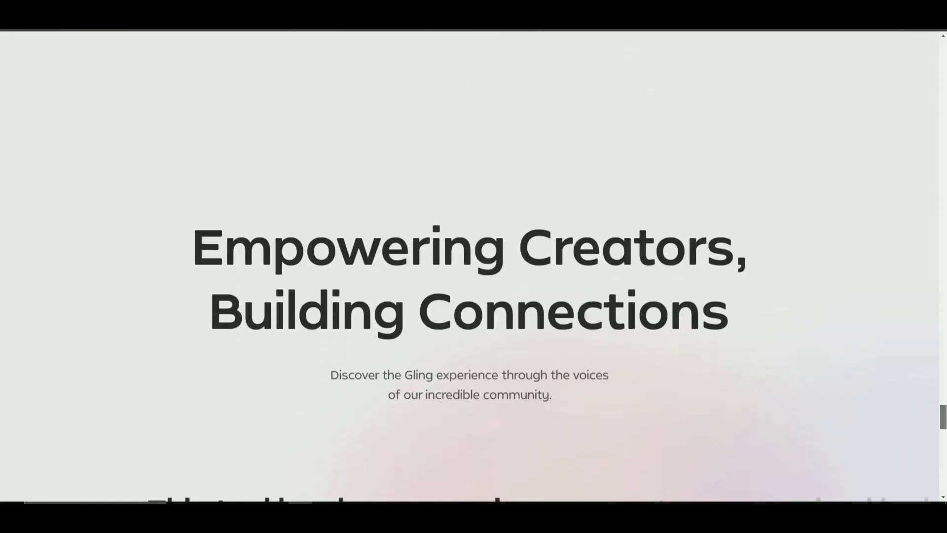
scroll(473, 267, "down", 2)
scroll(473, 266, "down", 2)
scroll(944, 443, "down", 1)
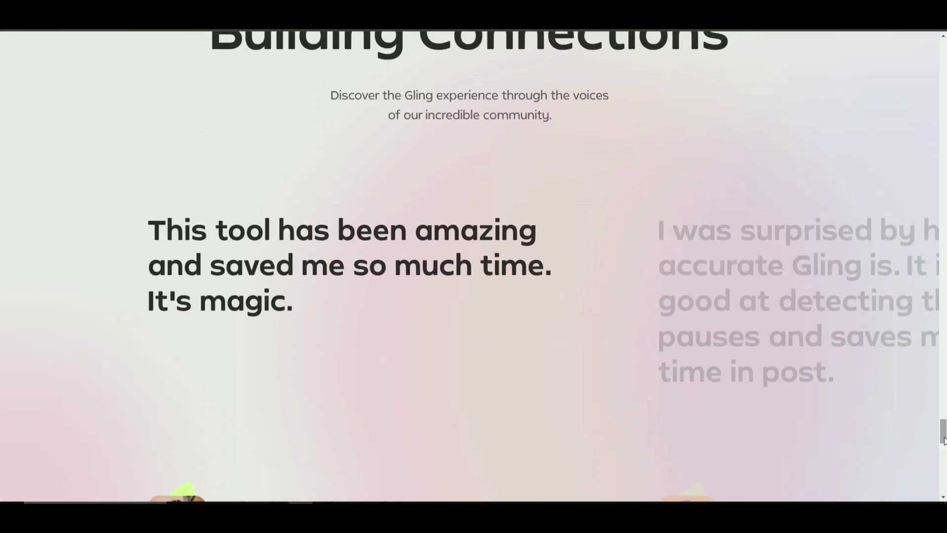